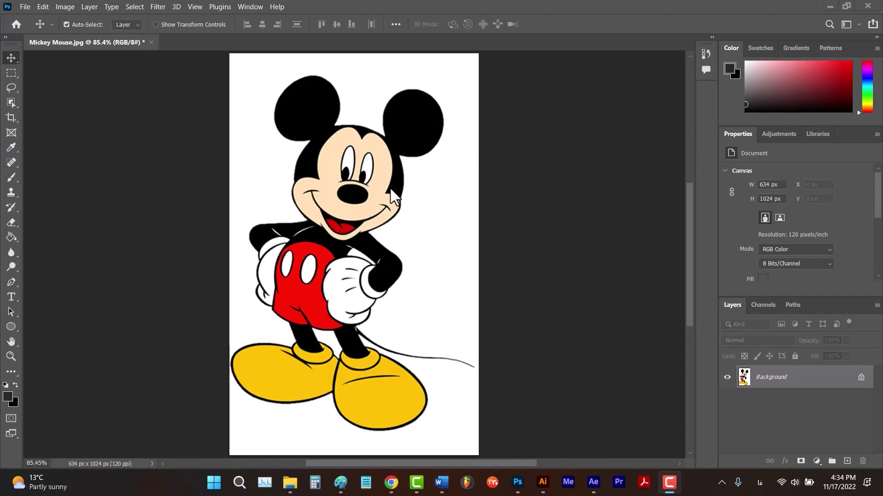
Zoom in and out on the Mickey image to inspect its pixels.
scroll(331, 128, up, 2)
scroll(315, 115, up, 3)
scroll(316, 118, up, 3)
scroll(324, 134, up, 3)
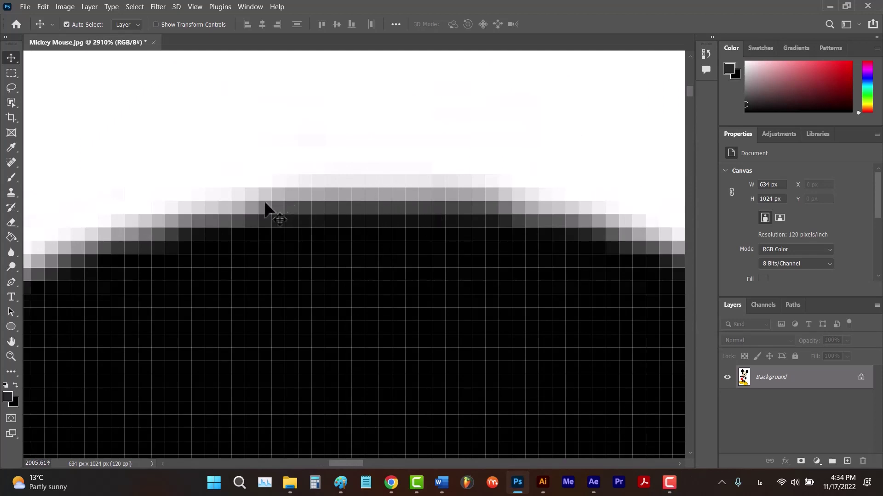
scroll(223, 209, up, 1)
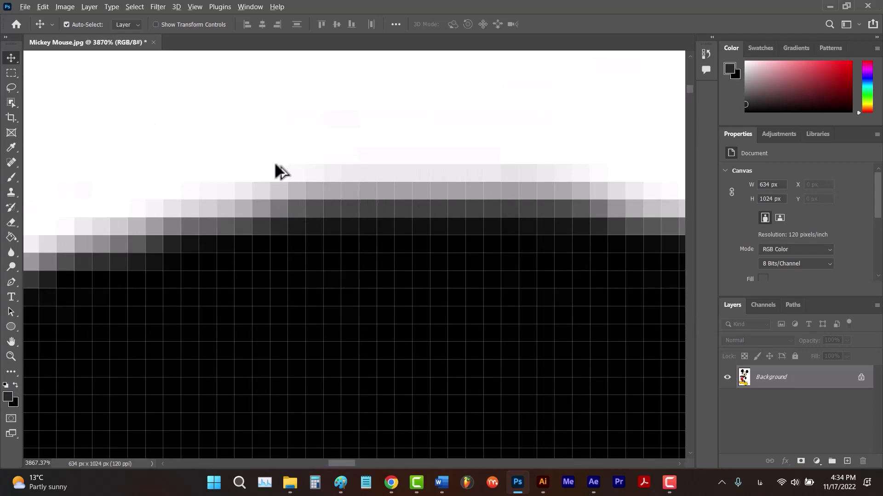
scroll(276, 171, down, 3)
scroll(345, 158, down, 3)
scroll(400, 164, down, 3)
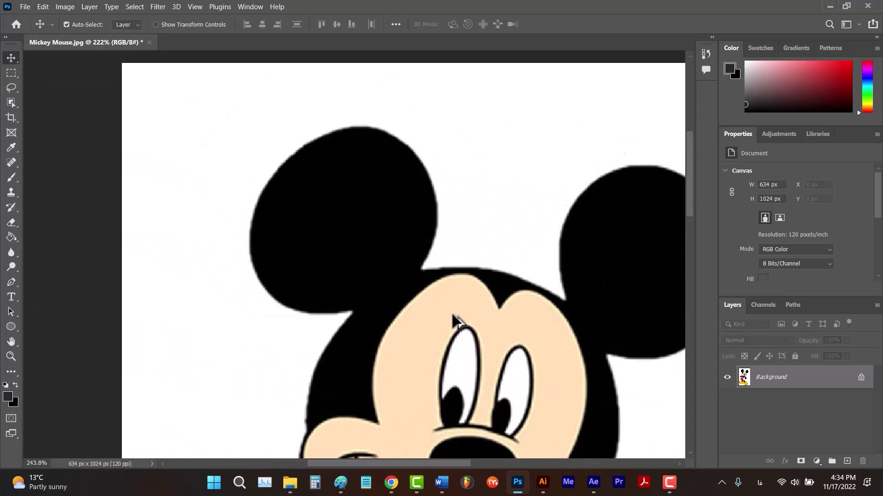
scroll(504, 260, up, 5)
scroll(517, 288, up, 5)
scroll(491, 283, up, 3)
scroll(488, 277, up, 1)
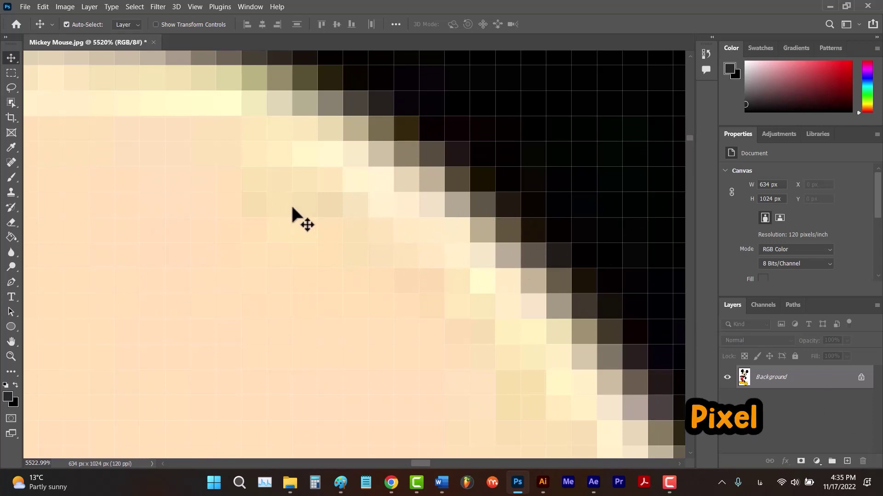
scroll(337, 226, down, 5)
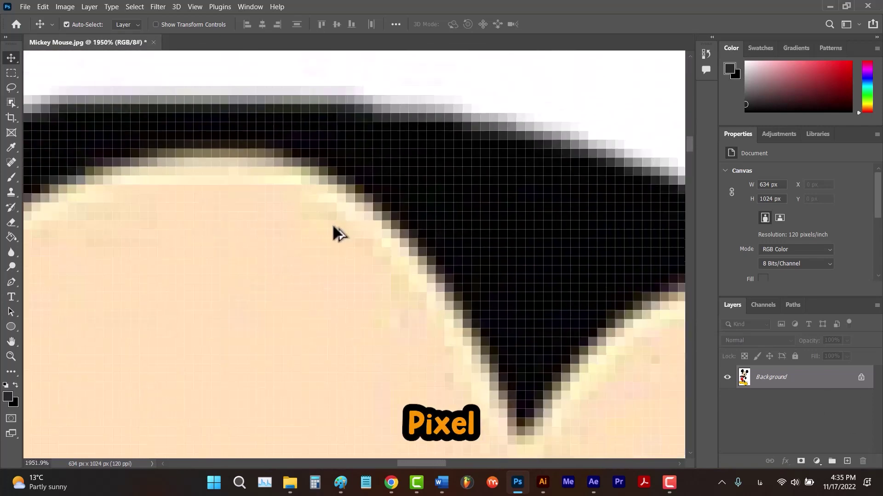
scroll(333, 232, down, 3)
scroll(338, 231, down, 5)
scroll(353, 227, down, 4)
scroll(354, 218, down, 2)
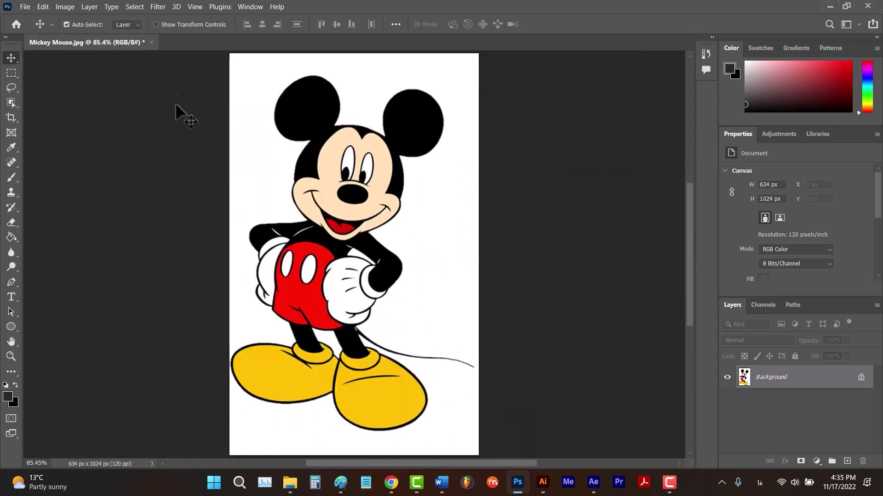
In Image Size, switch width units to pixels and enter 180, giving 180 × 291.
click(66, 7)
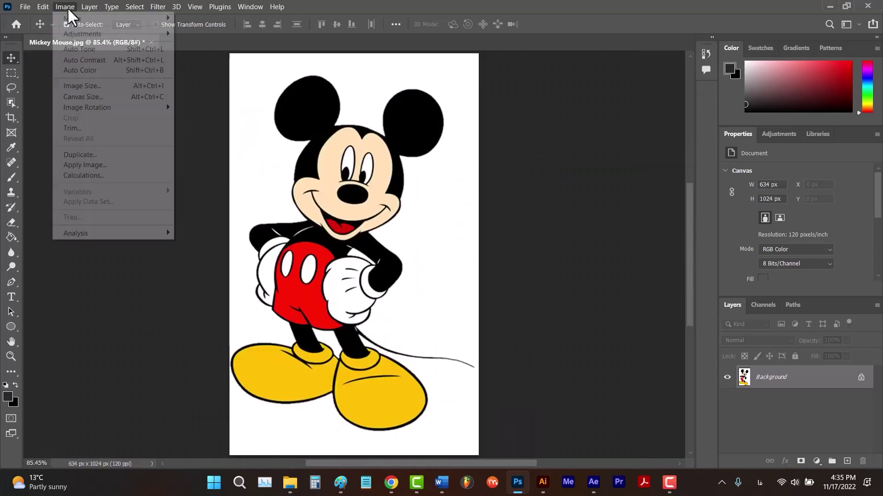
click(88, 87)
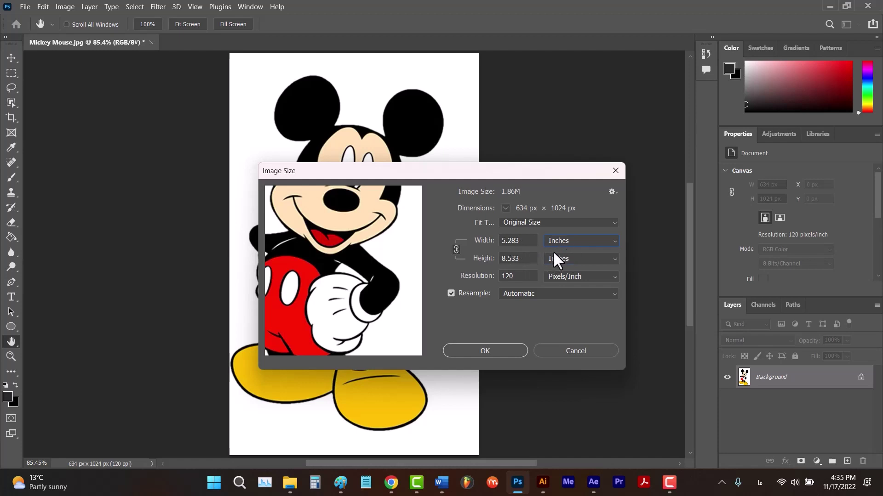
click(563, 244)
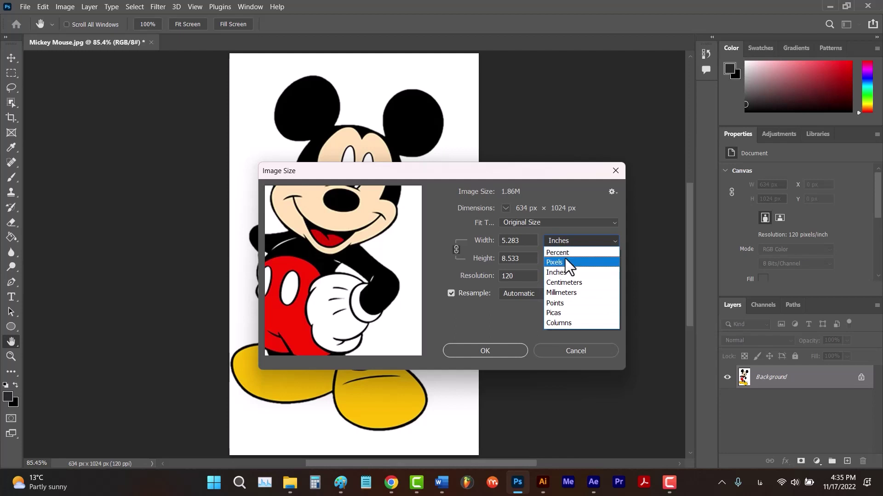
click(564, 260)
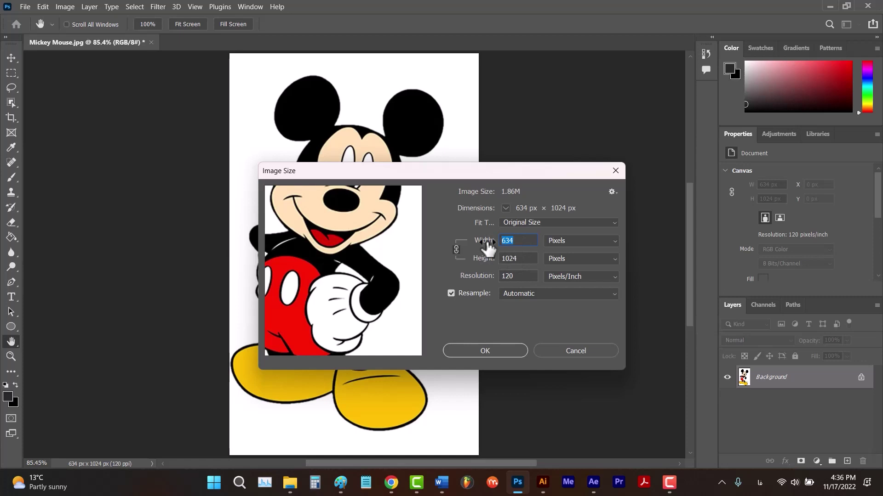
text(180)
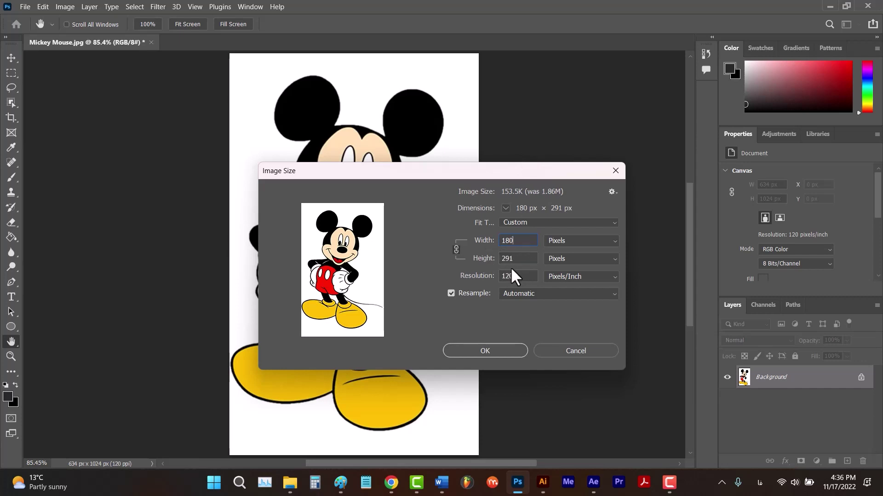
Apply the 180 × 291 pixel resize and zoom in on the blocky pixels.
click(486, 349)
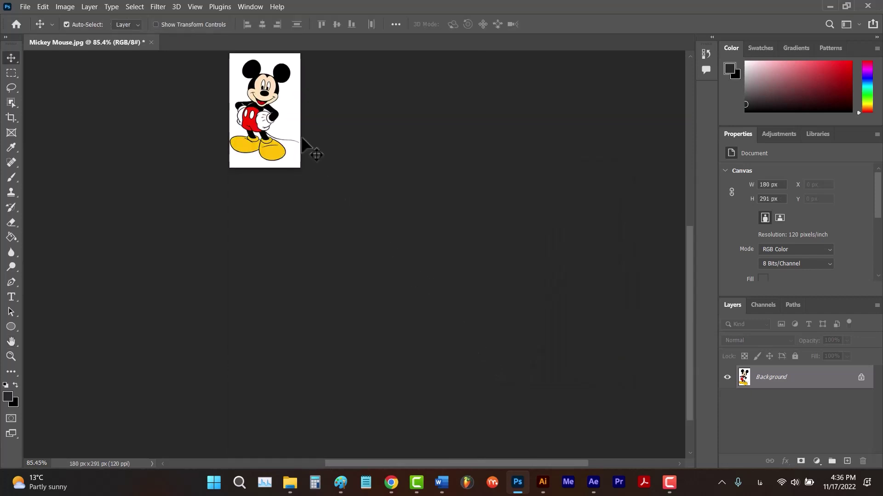
scroll(302, 138, up, 2)
scroll(246, 69, up, 2)
scroll(292, 108, up, 2)
scroll(292, 122, up, 1)
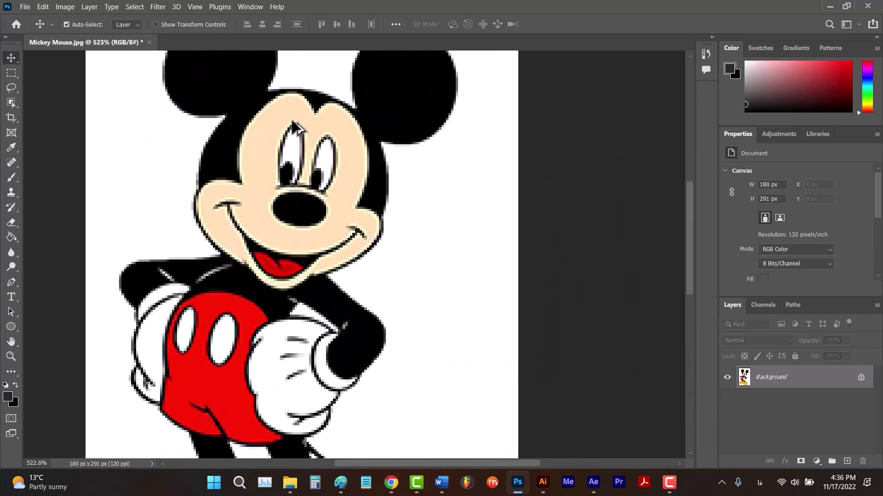
scroll(292, 121, up, 2)
scroll(453, 158, up, 3)
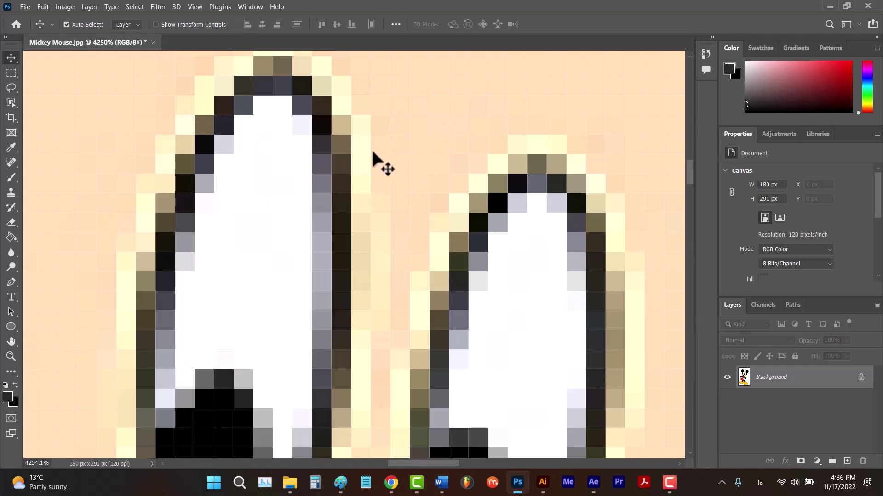
scroll(322, 184, down, 3)
scroll(385, 198, down, 2)
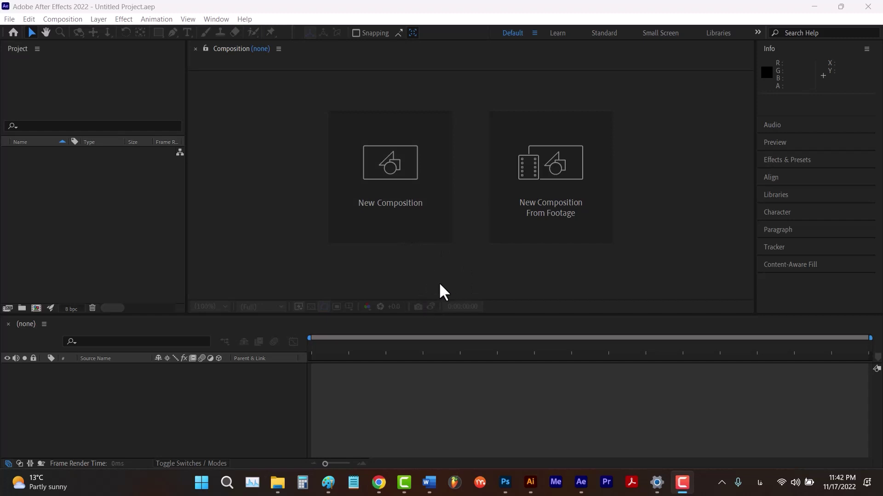
Start a new 1920 × 1080 composition, leaving Pixel Aspect Ratio on Square Pixels.
click(392, 206)
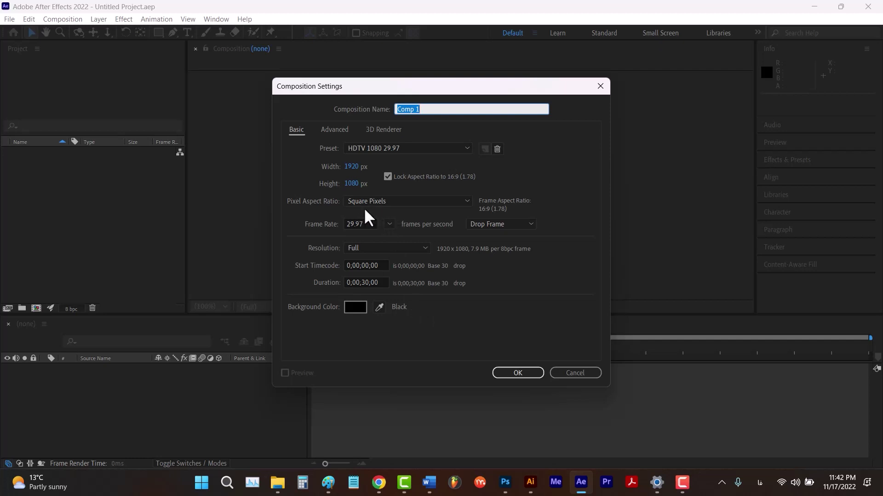
click(374, 201)
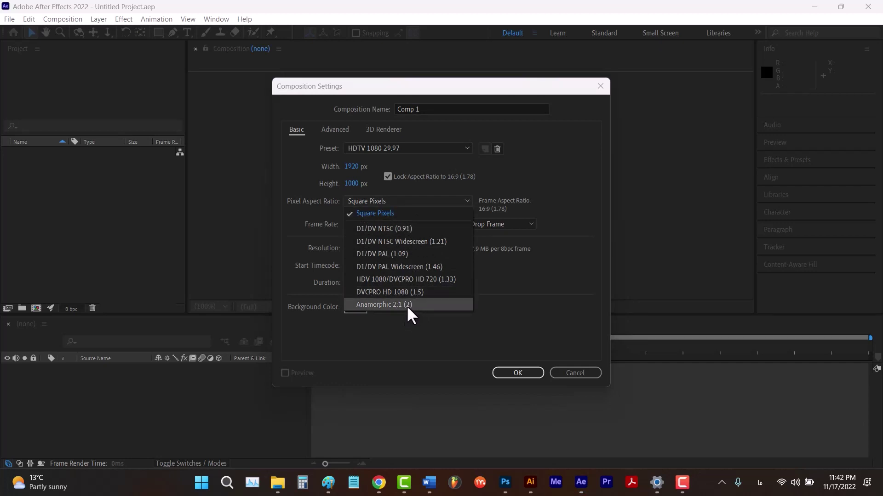
click(328, 483)
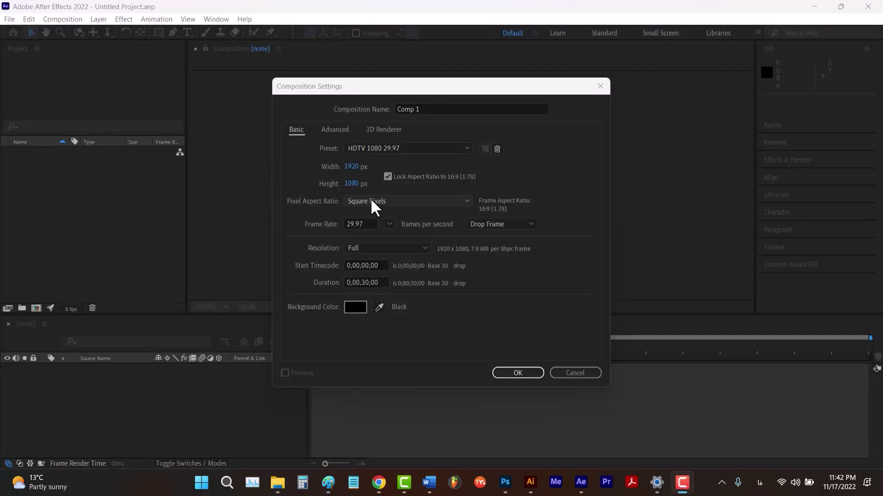
click(370, 201)
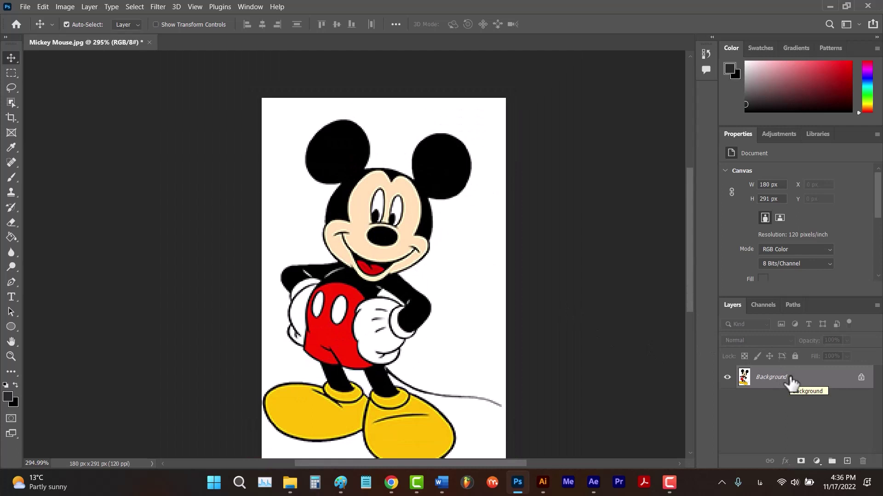
Convert the background into Layer 0 and shrink Mickey with Free Transform.
double_click(791, 381)
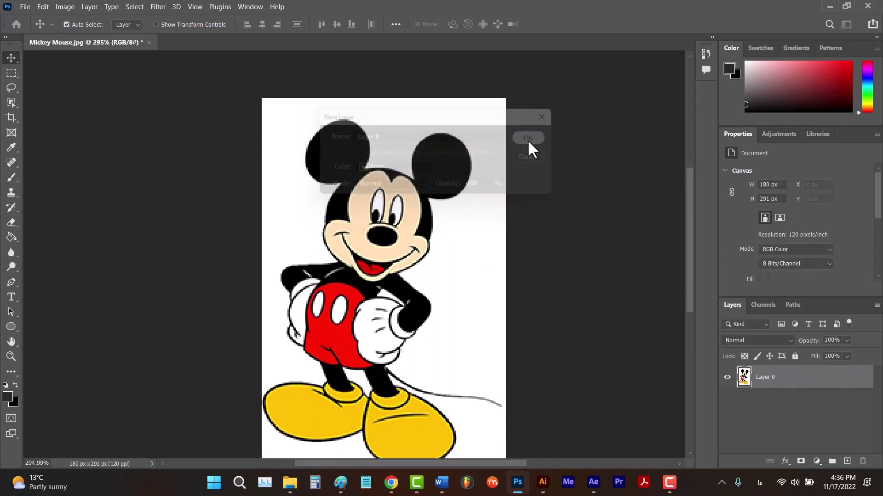
key(ctrl+t)
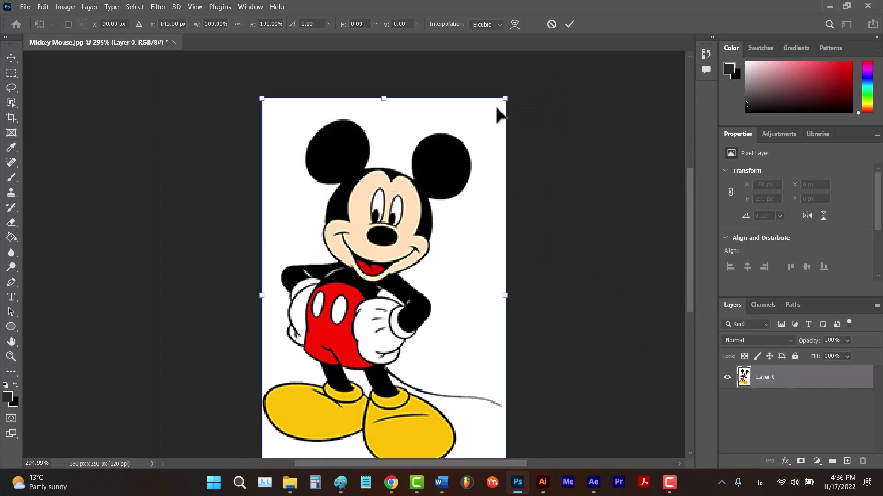
mouse_move(506, 98)
mouse_down()
mouse_move(361, 292)
mouse_move(308, 327)
mouse_move(372, 206)
mouse_up()
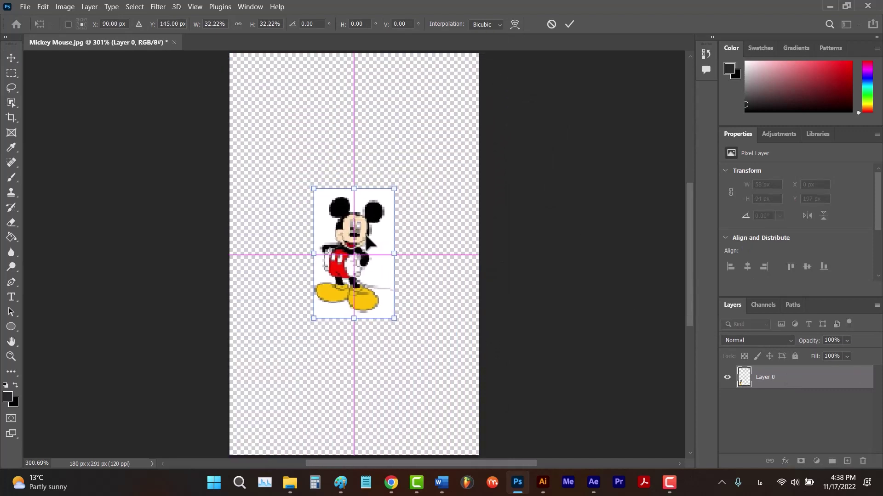
click(571, 23)
scroll(373, 220, up, 6)
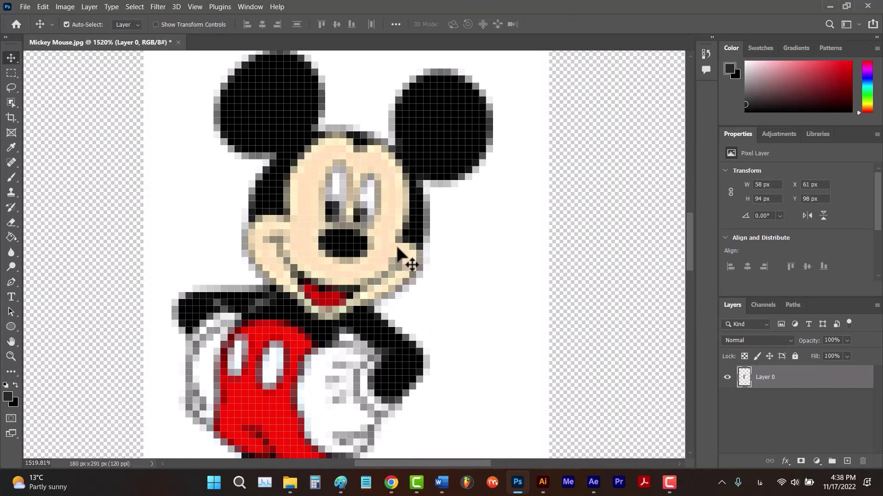
scroll(405, 258, down, 2)
scroll(430, 237, down, 1)
scroll(414, 202, down, 2)
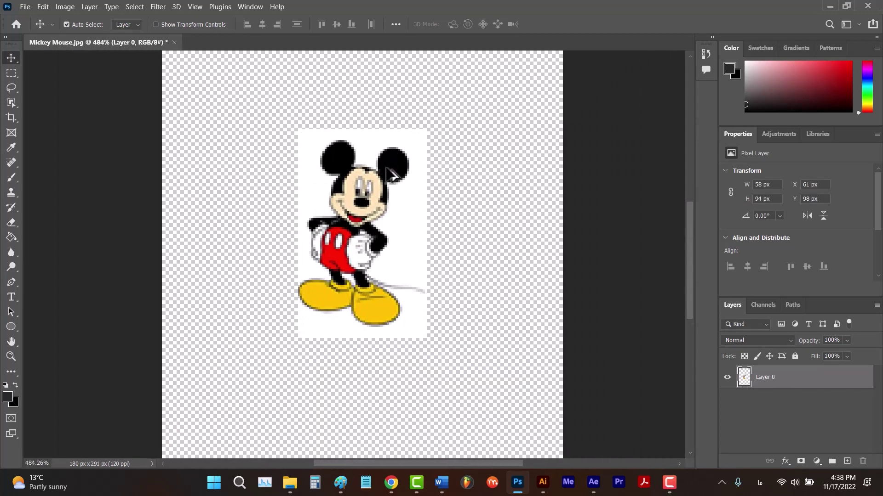
Enlarge Mickey to about 265 percent and reposition it on the canvas.
key(ctrl+t)
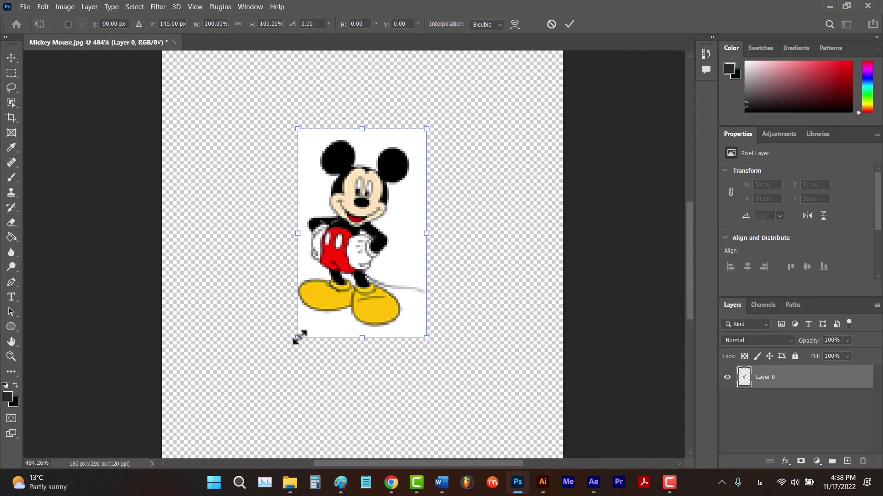
drag(298, 338, 224, 321)
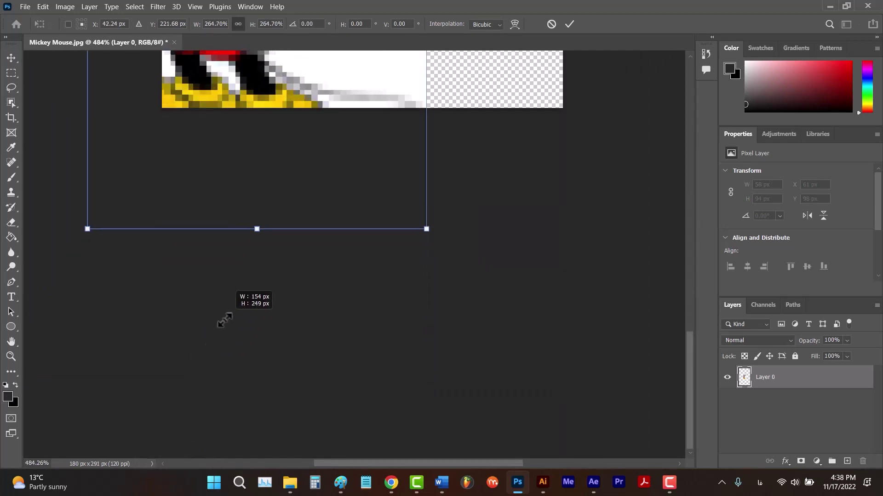
scroll(396, 238, up, 5)
mouse_move(387, 238)
mouse_down()
mouse_move(355, 260)
mouse_move(442, 138)
mouse_up()
key(Return)
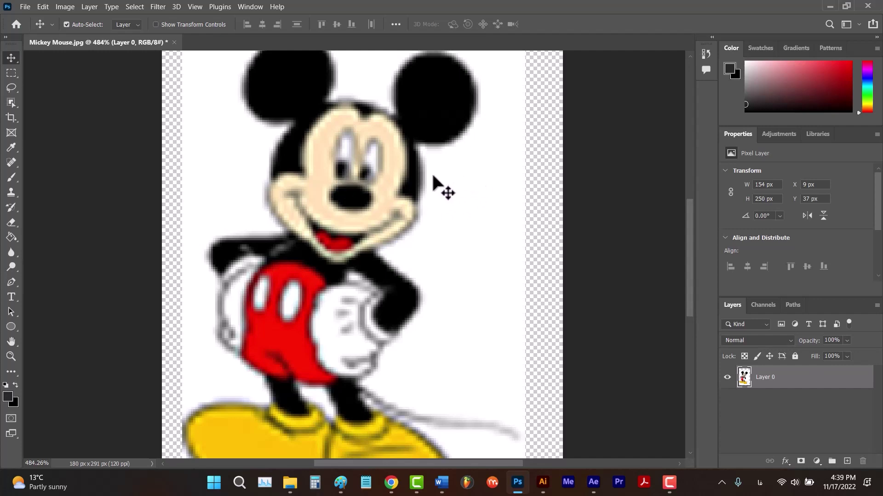
Shrink Mickey to a tiny size, about 13 percent.
key(ctrl+t)
key(ctrl+0)
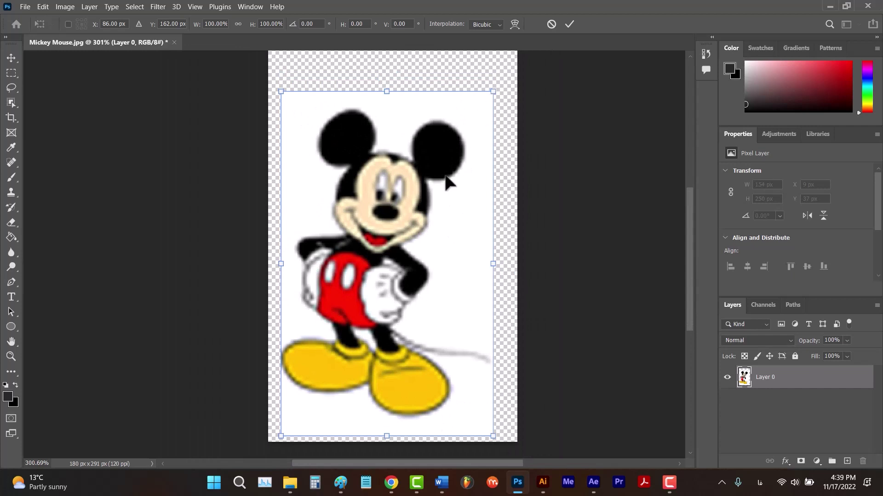
mouse_move(492, 91)
mouse_down()
mouse_move(307, 392)
mouse_move(387, 249)
mouse_up()
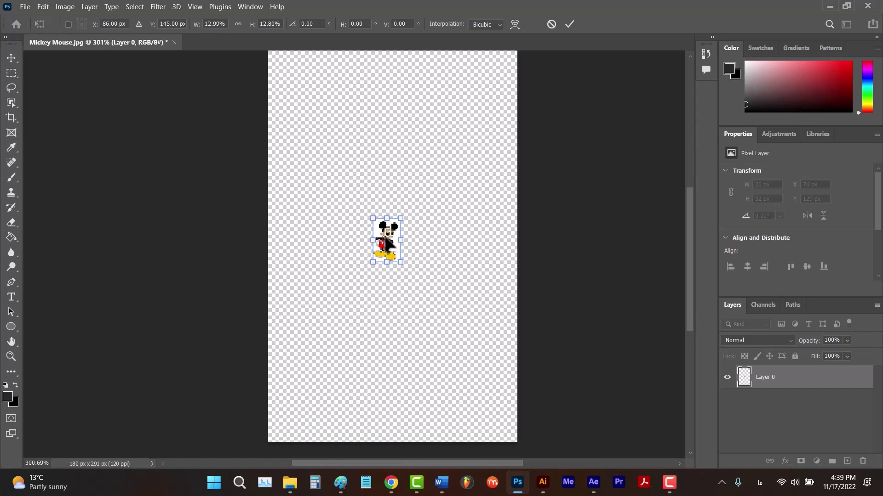
key(Return)
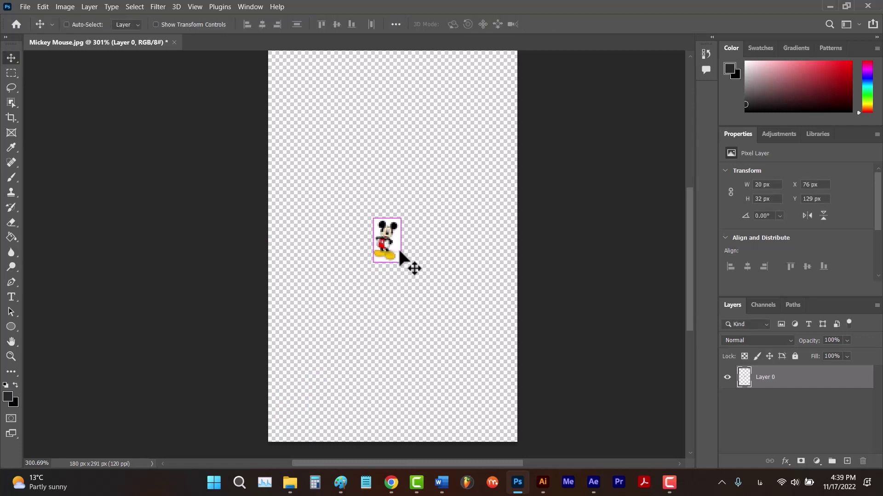
Blow tiny Mickey up about 788 percent and reposition it, leaving it pixelated.
key(ctrl+t)
mouse_move(400, 262)
mouse_down()
mouse_move(520, 449)
mouse_move(542, 373)
mouse_up()
scroll(457, 213, up, 2)
scroll(457, 213, up, 3)
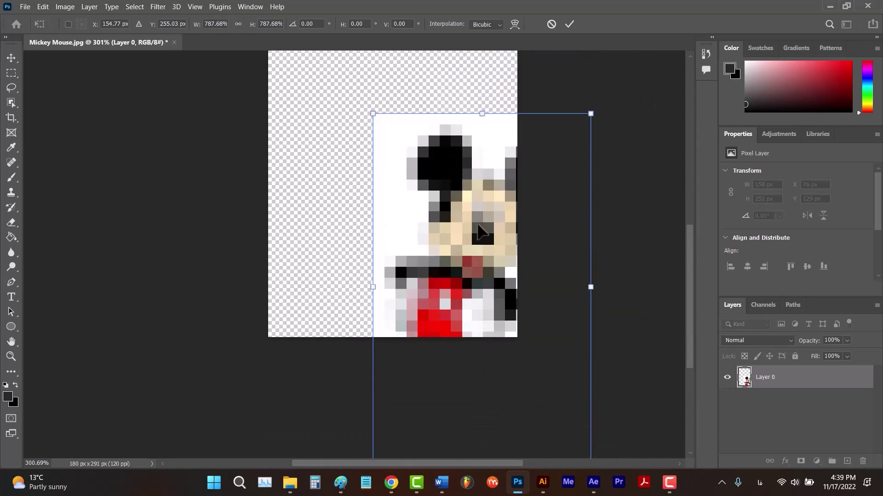
mouse_move(480, 216)
mouse_down()
mouse_move(432, 196)
mouse_move(406, 122)
mouse_up()
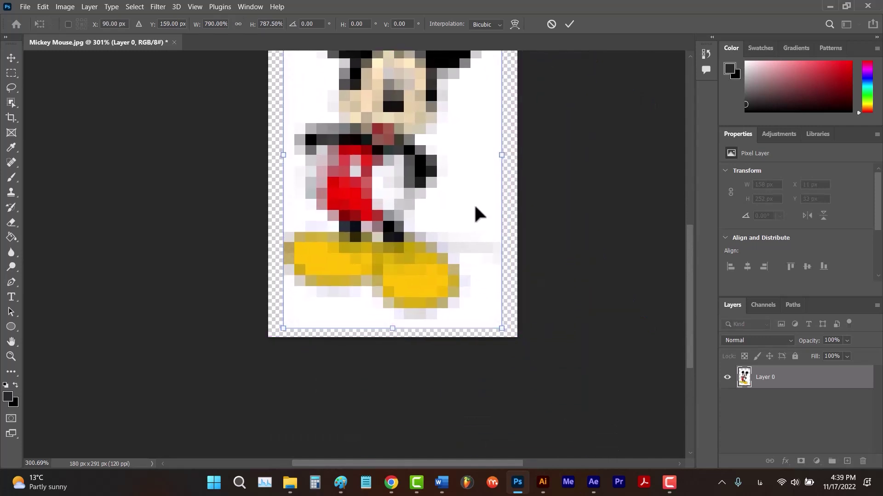
key(Return)
scroll(432, 250, up, 3)
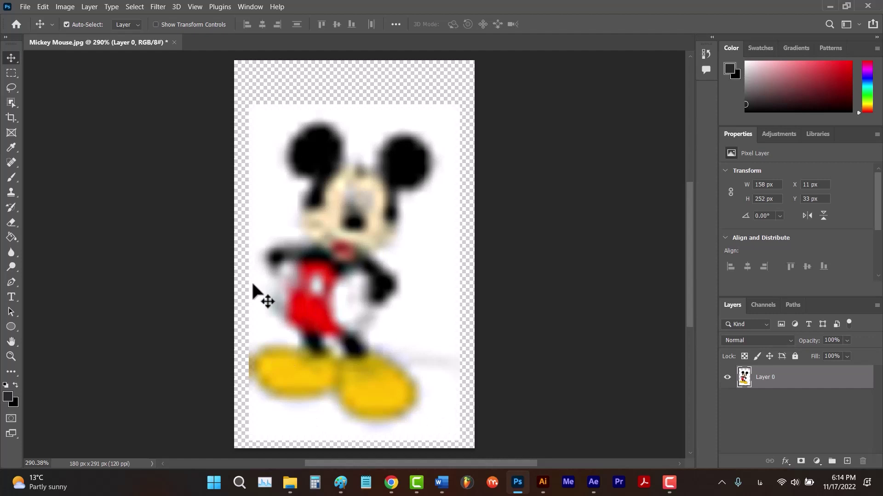
Choose the Ellipse Tool from the shape tool flyout.
click(11, 327)
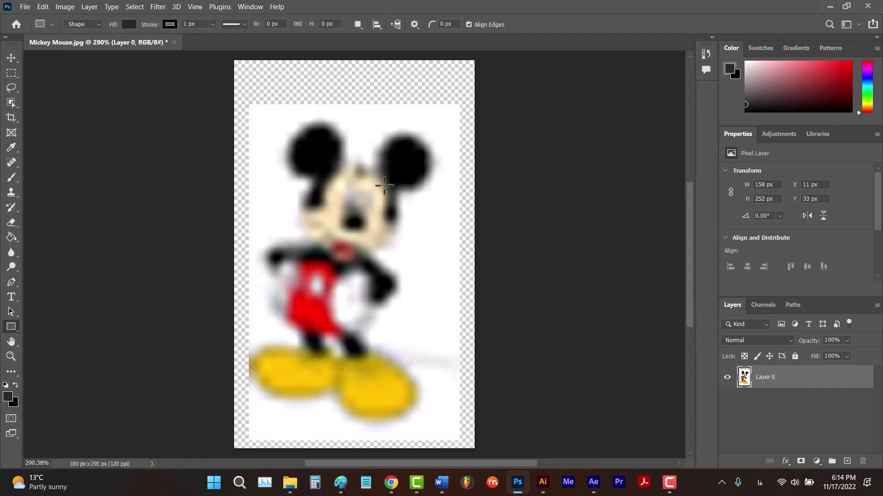
right_click(12, 327)
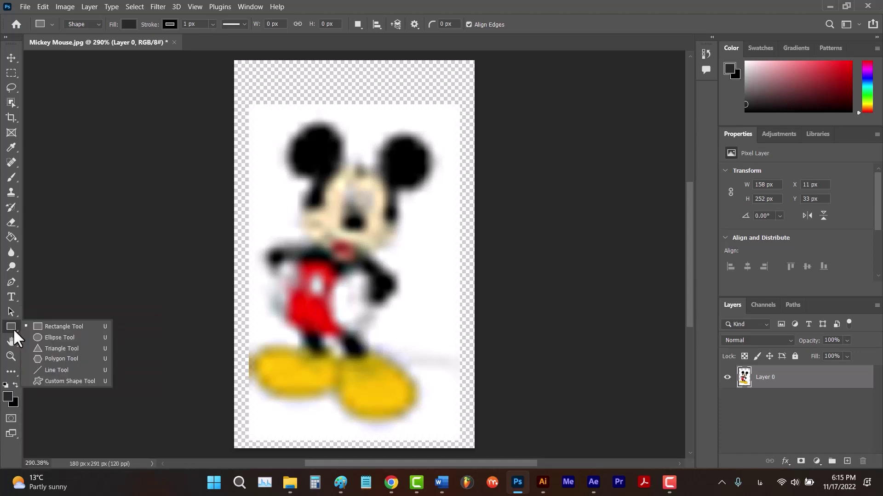
click(64, 339)
Draw a dark ellipse over Mickey, then shrink it to a 37 × 30 oval.
drag(452, 155, 258, 334)
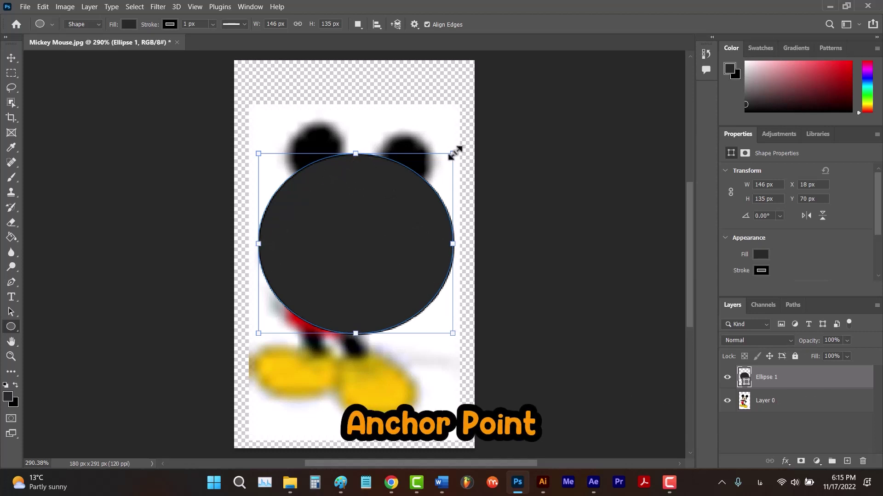
drag(455, 153, 307, 294)
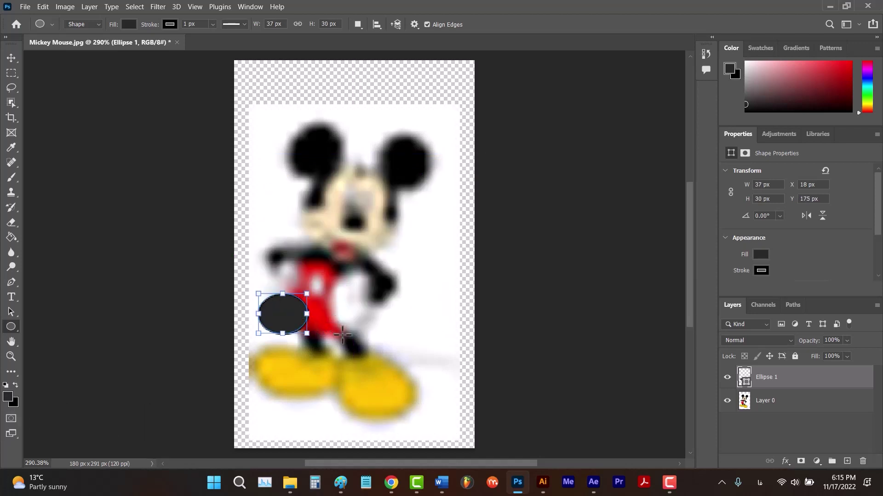
key(Return)
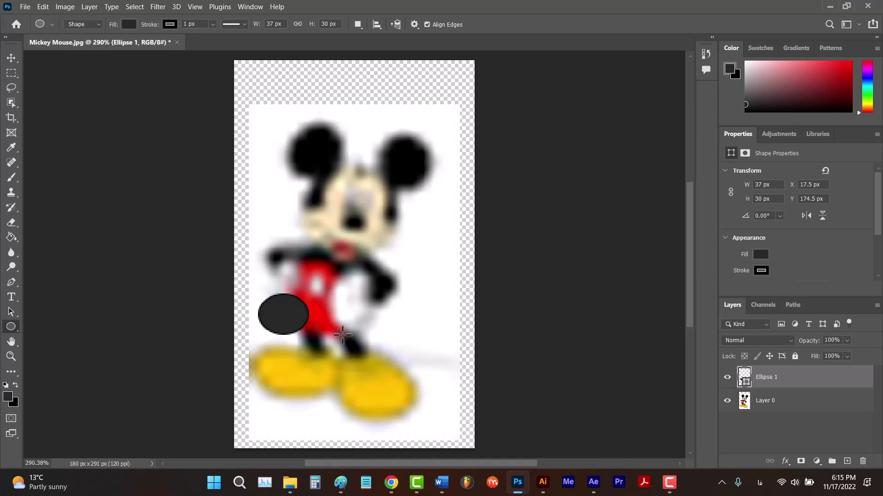
Enlarge the small ellipse into a big circle.
key(ctrl+t)
drag(309, 294, 468, 112)
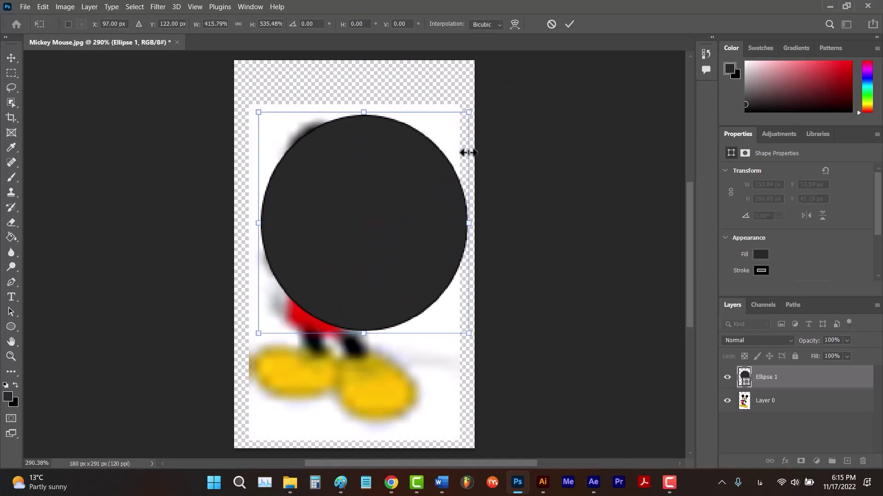
key(Return)
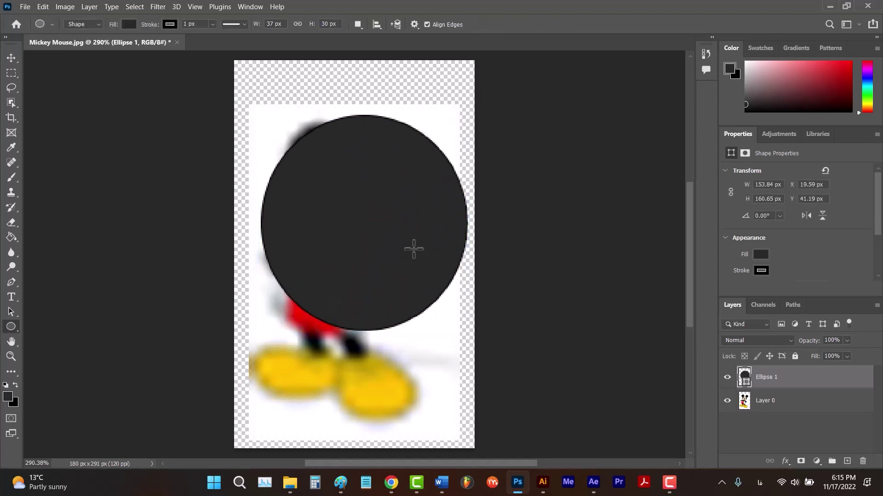
Shrink the circle to a small oval, then enlarge it to 148 × 148 over Mickey's head.
key(ctrl+t)
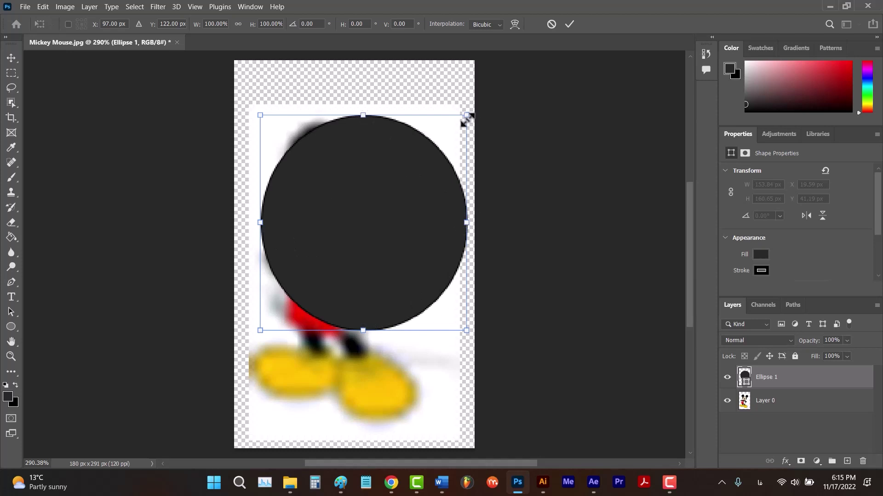
drag(467, 121, 292, 303)
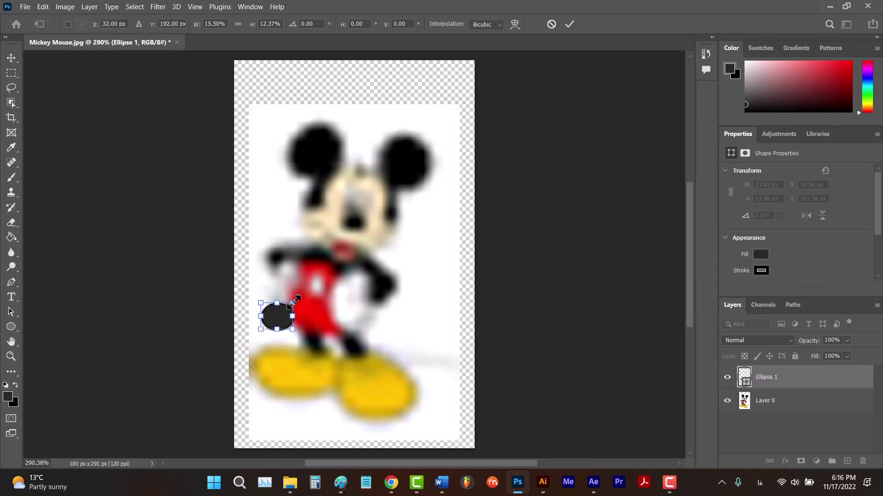
mouse_move(294, 302)
mouse_down()
mouse_move(460, 168)
mouse_move(460, 132)
mouse_up()
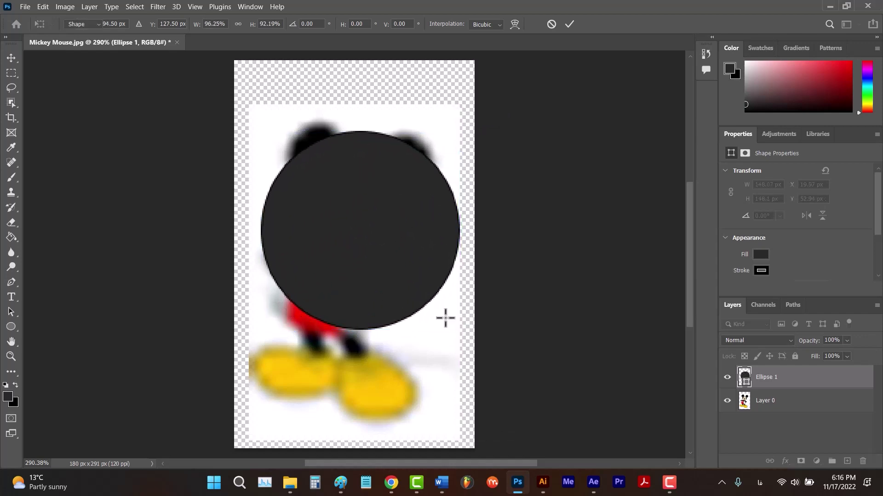
key(Return)
scroll(422, 142, up, 2)
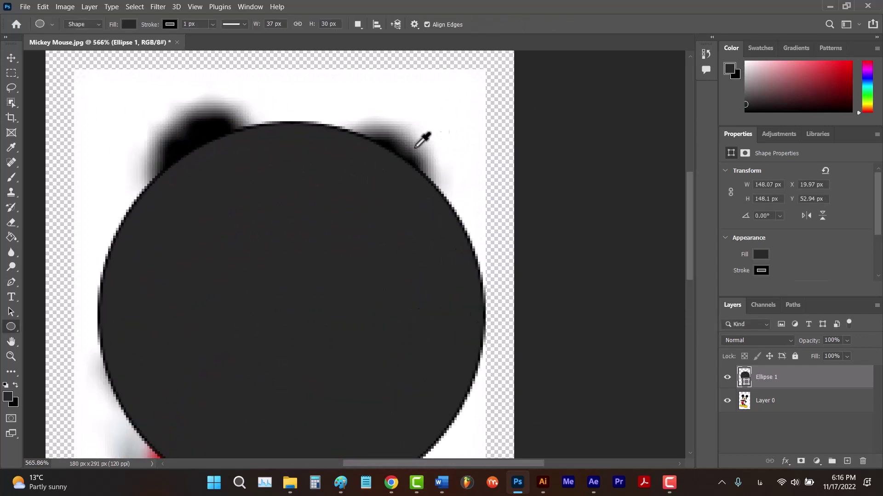
scroll(492, 212, up, 2)
scroll(497, 229, up, 2)
scroll(513, 237, down, 2)
scroll(551, 235, down, 2)
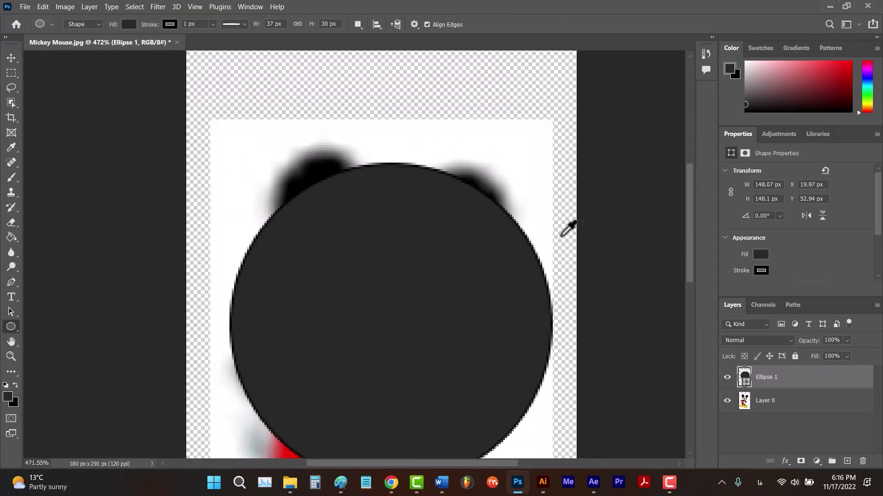
scroll(483, 262, up, 1)
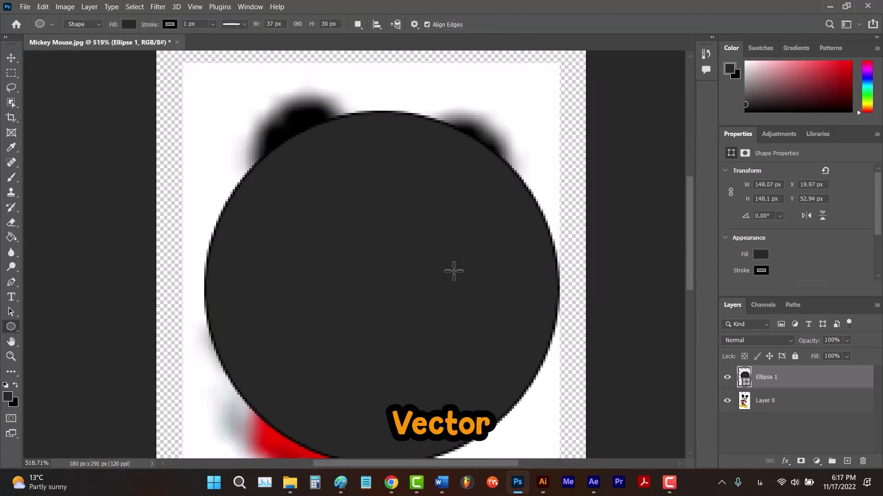
key(ctrl+0)
key(ctrl+t)
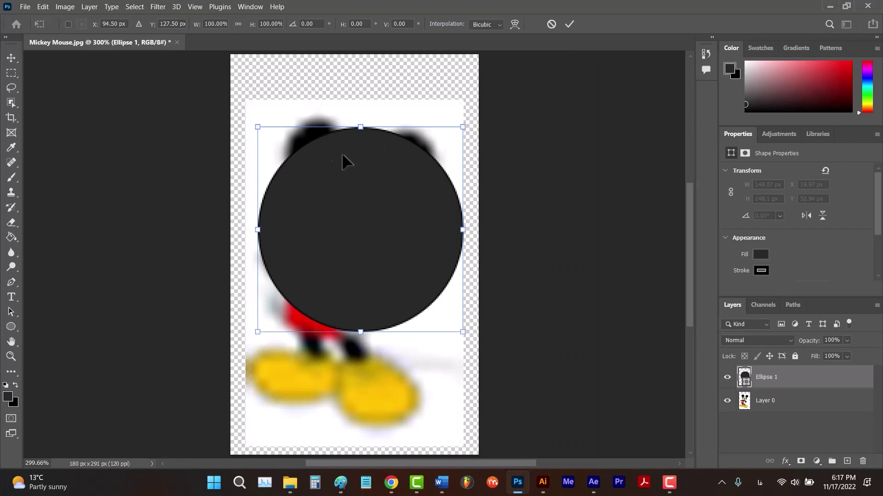
key(Return)
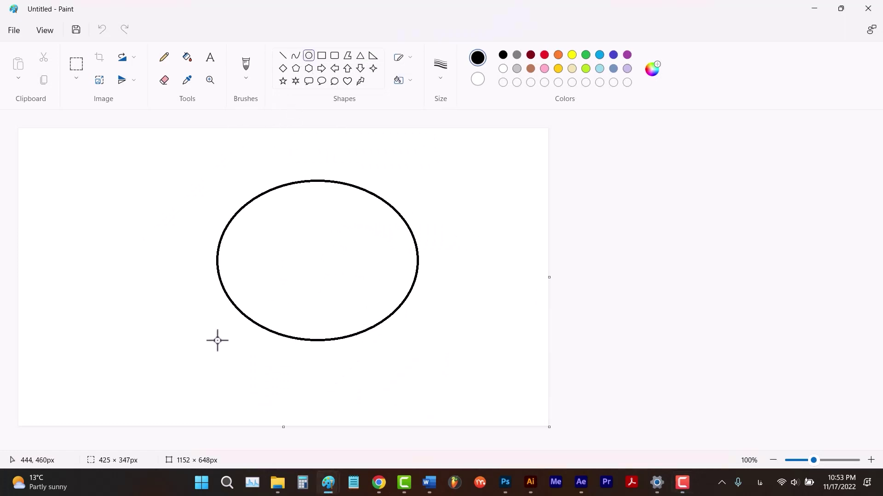
Deselect the Paint oval to commit it as pixels, then zoom in on its jagged edge.
click(486, 241)
ctrl+scroll(338, 187, up, 3)
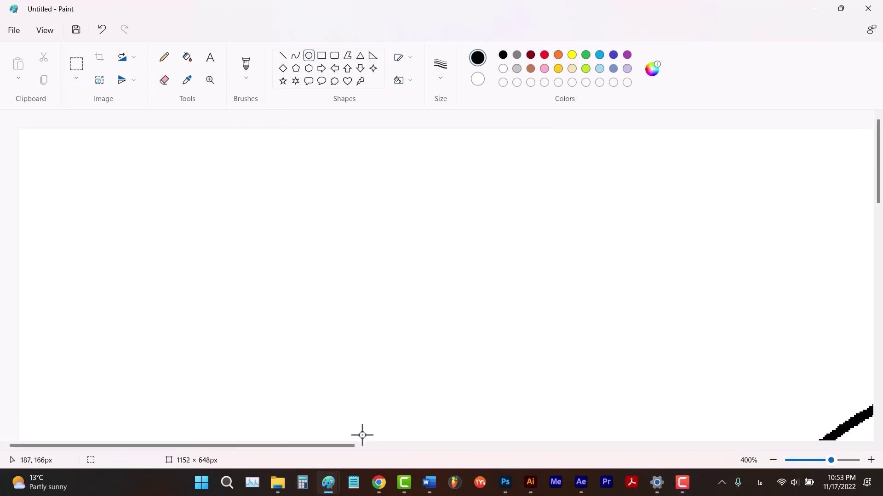
drag(336, 445, 528, 448)
scroll(547, 331, down, 2)
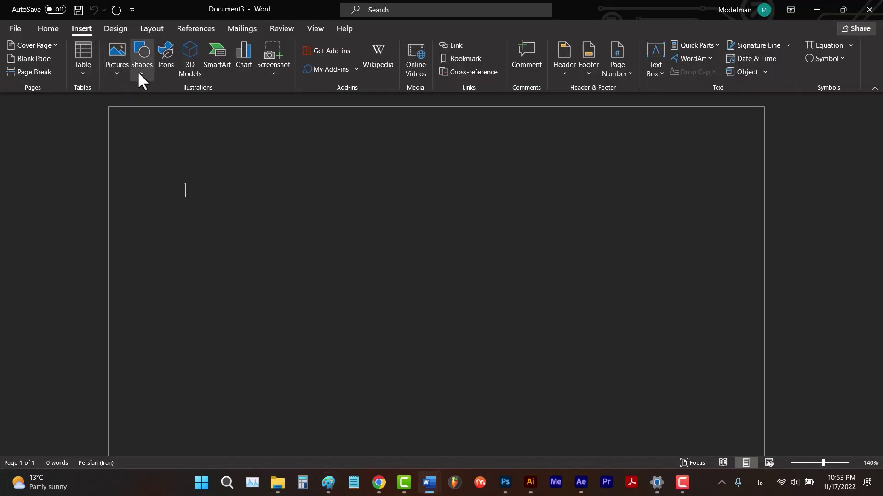
Draw a large blue oval via Shapes > Oval and zoom in on its smooth edge.
click(137, 71)
click(180, 104)
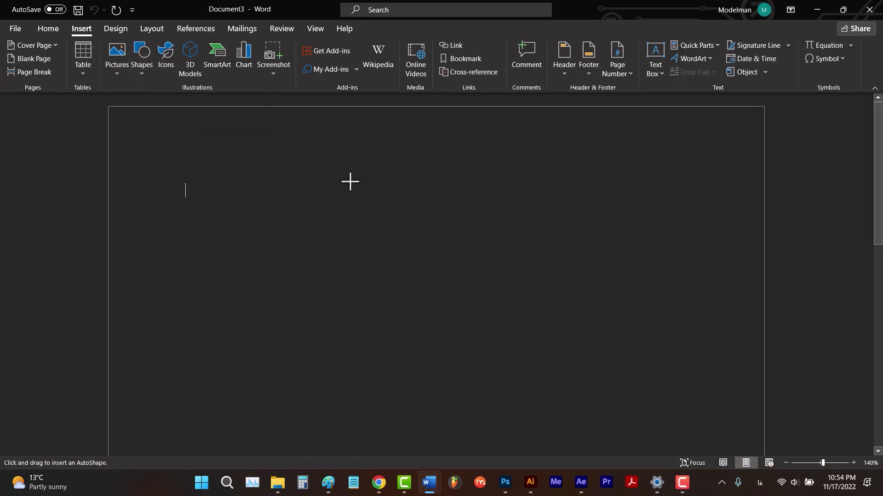
mouse_move(546, 189)
mouse_down()
mouse_move(437, 318)
mouse_move(278, 427)
mouse_up()
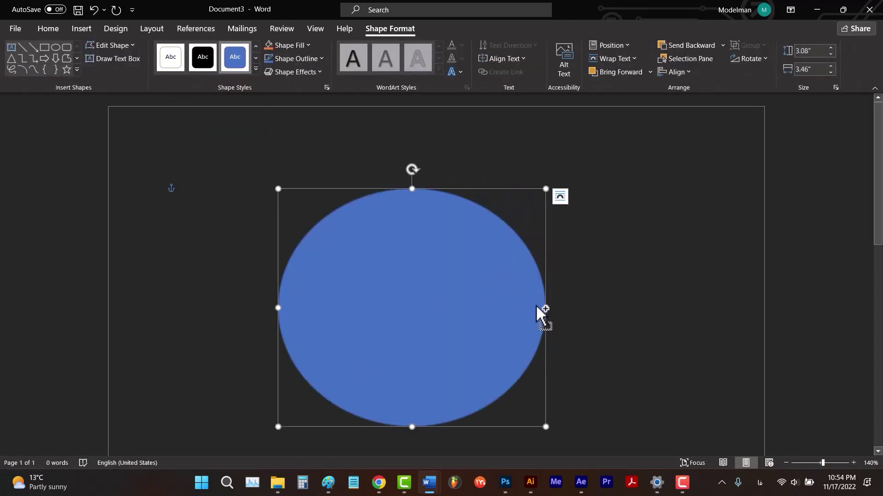
scroll(524, 267, up, 1)
scroll(387, 216, up, 5)
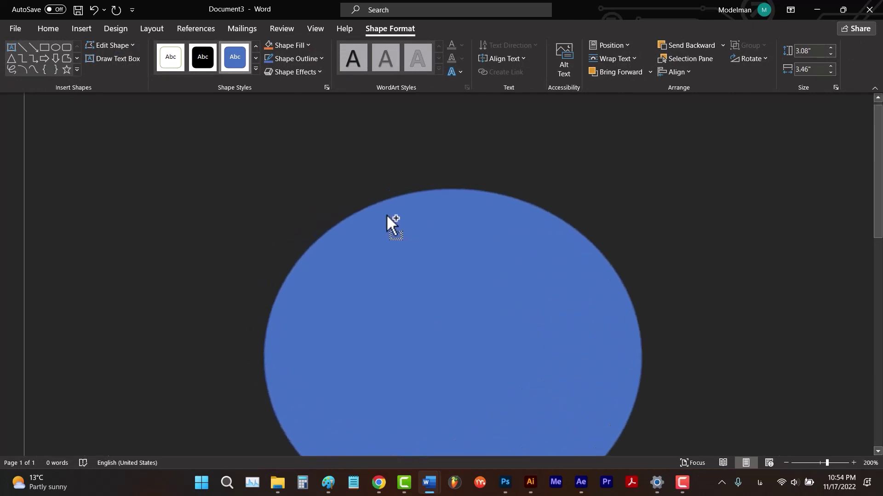
scroll(446, 251, up, 8)
scroll(455, 262, up, 9)
scroll(466, 286, up, 8)
scroll(466, 286, up, 2)
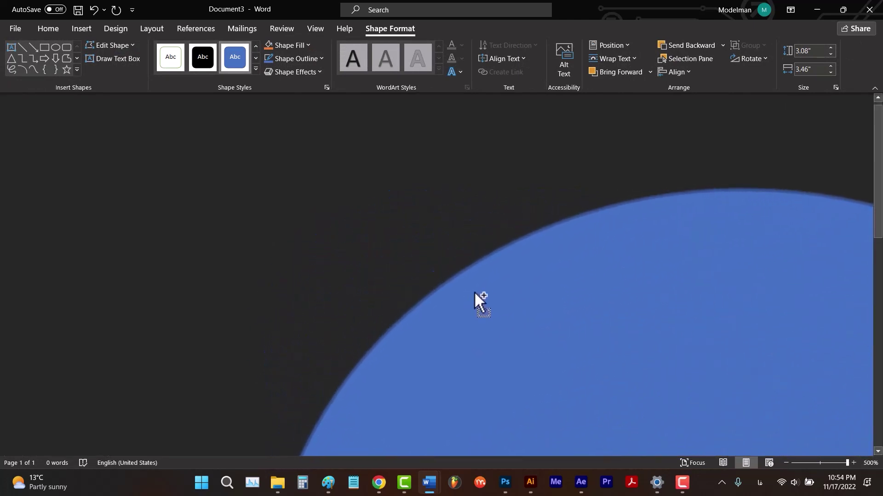
scroll(473, 291, up, 3)
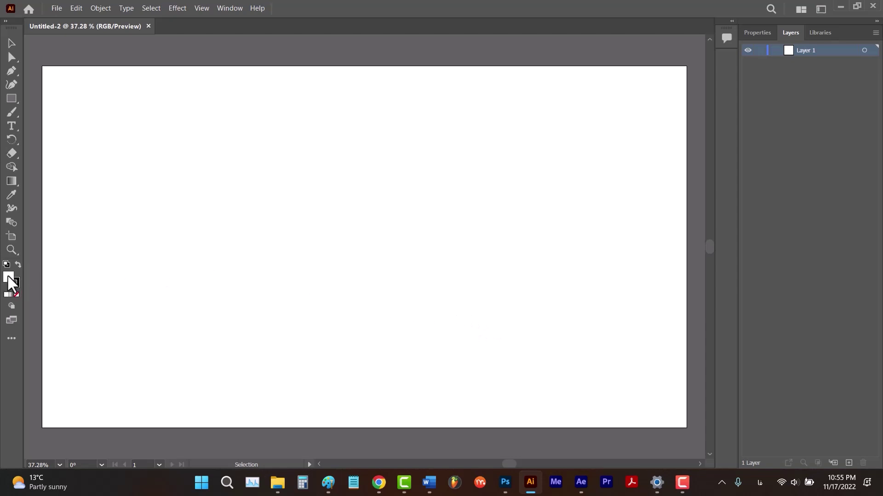
Set the fill to FF0000 red and drag out a circle left of the artboard centre.
double_click(10, 283)
drag(308, 250, 439, 161)
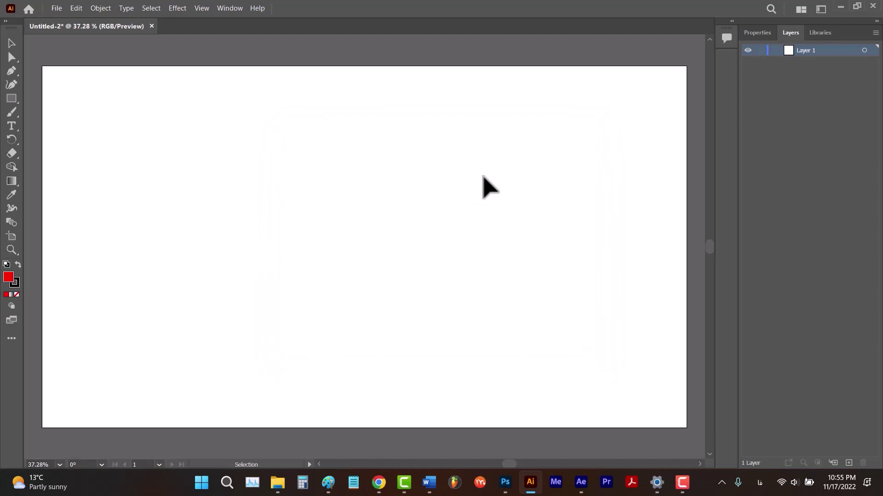
drag(10, 99, 64, 114)
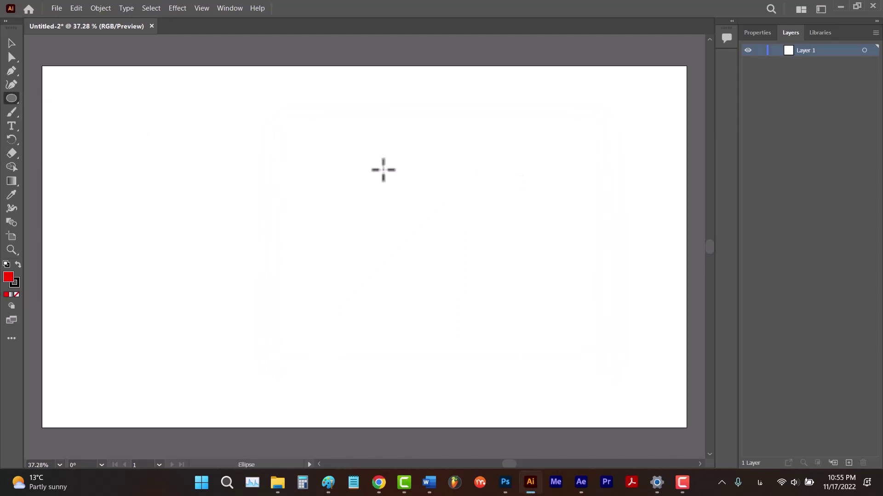
drag(459, 136, 208, 387)
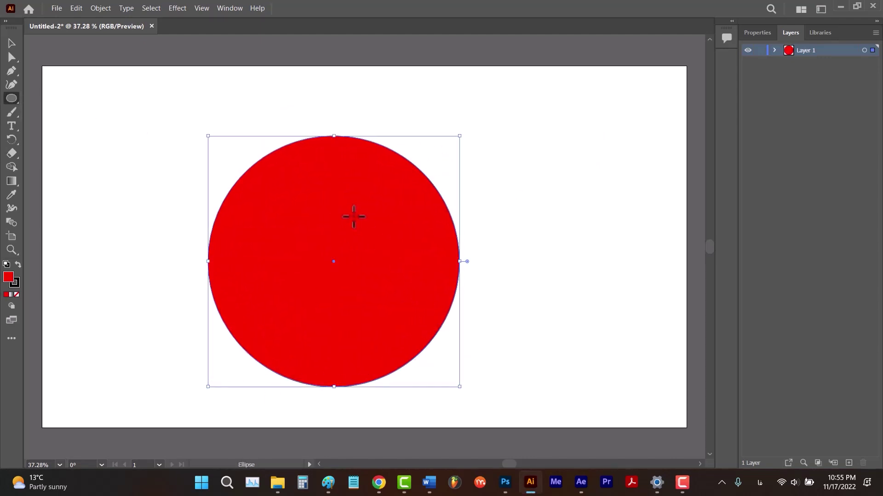
scroll(404, 197, left, 3)
scroll(363, 154, left, 2)
scroll(363, 154, up, 6)
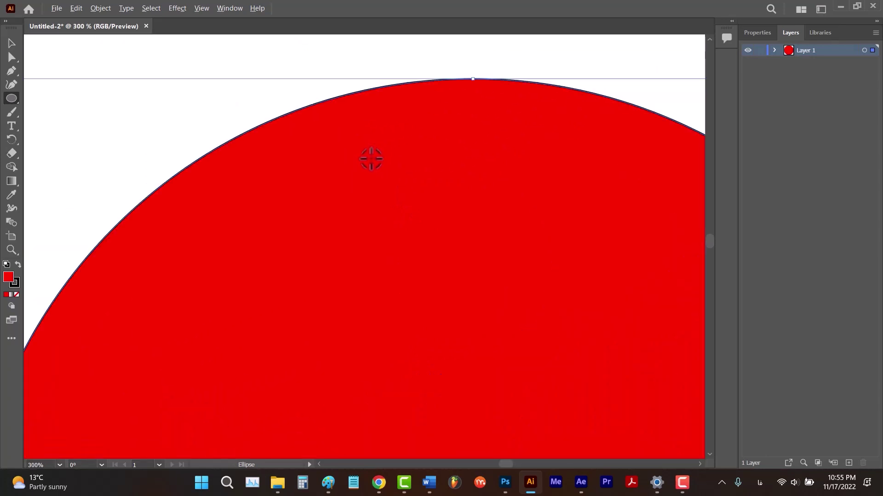
scroll(201, 72, up, 1)
scroll(344, 217, up, 1)
scroll(321, 146, up, 1)
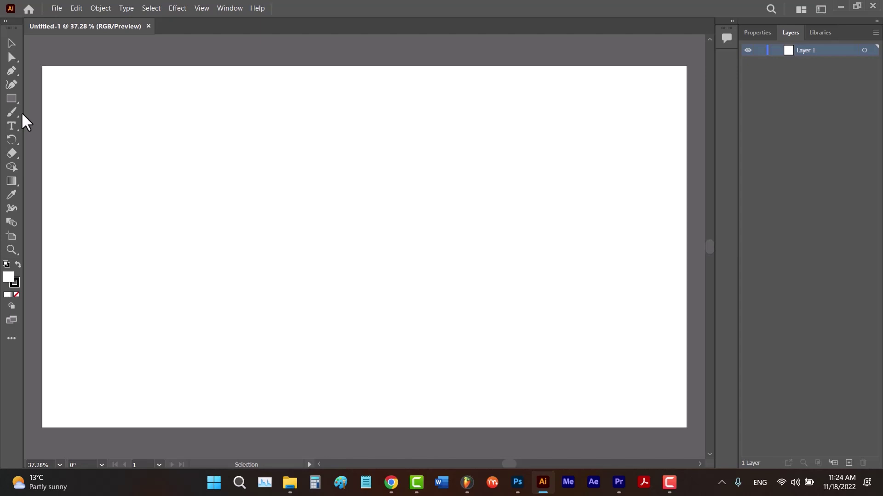
Draw a rectangle, delete its top-right anchor to form a right triangle, then switch to Photoshop.
key(m)
drag(174, 304, 380, 159)
key(p)
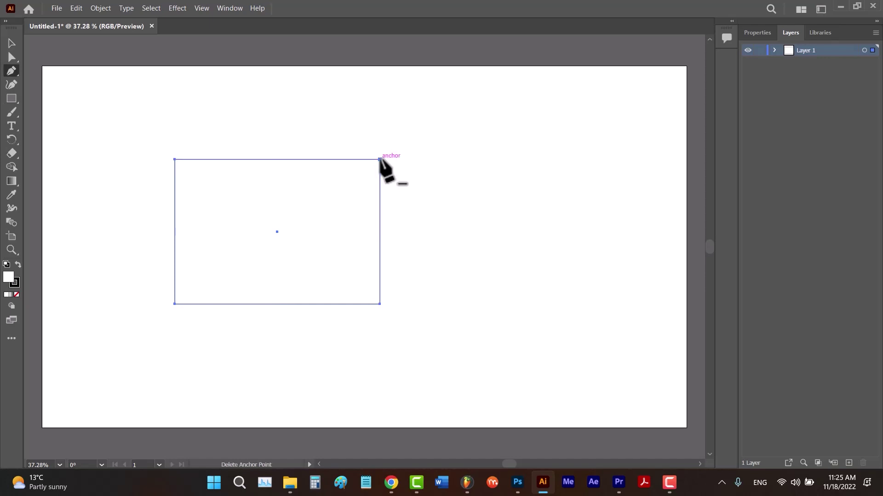
drag(380, 159, 313, 246)
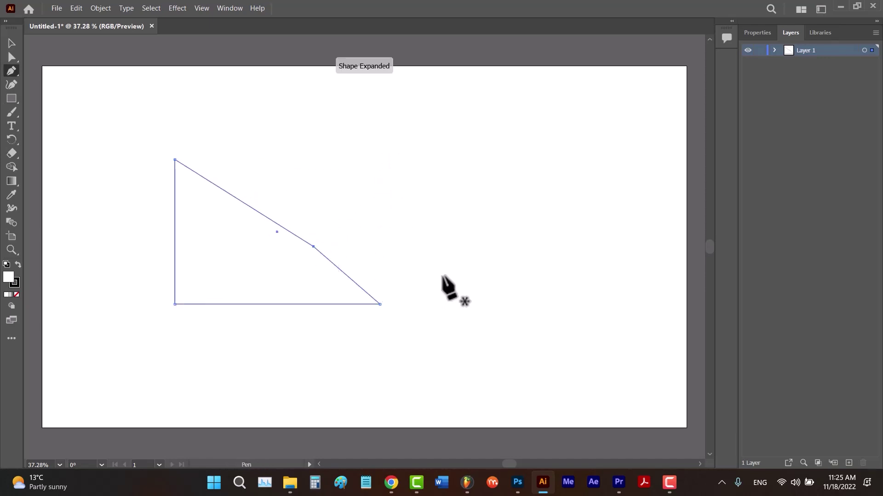
click(517, 487)
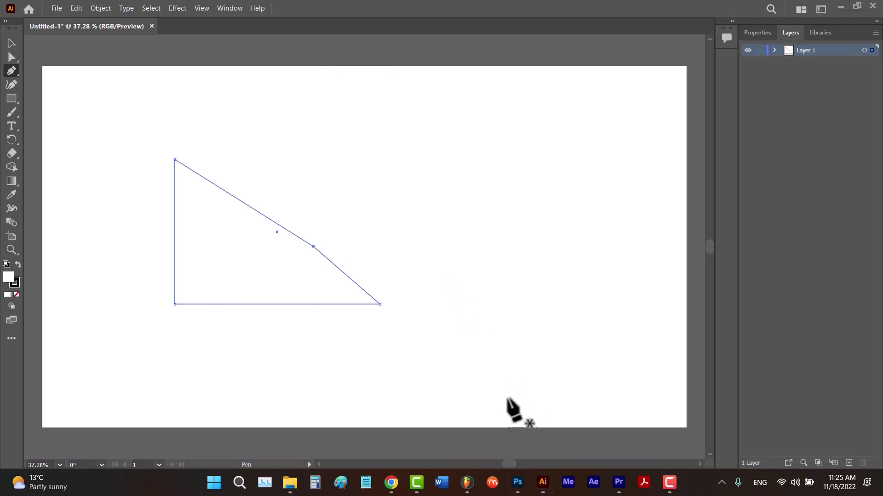
click(404, 241)
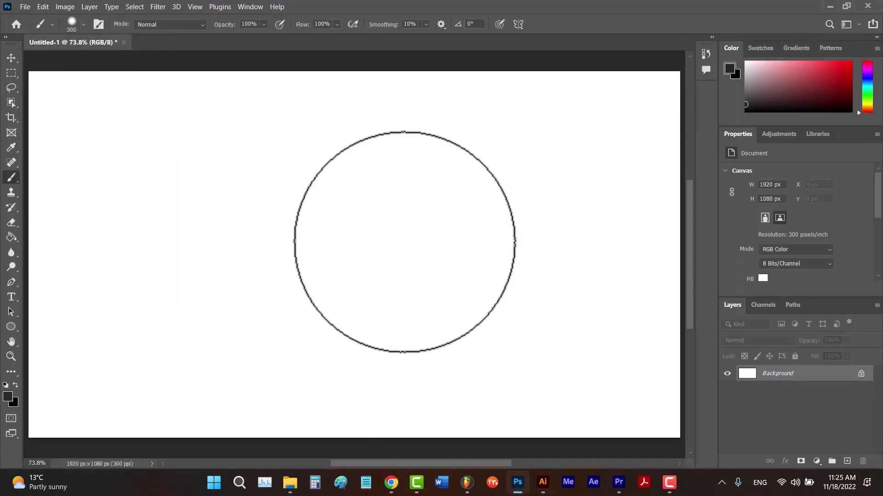
Sweep a soft round black brush stroke across the white canvas.
mouse_move(432, 252)
mouse_down()
mouse_move(167, 243)
mouse_move(644, 283)
mouse_up()
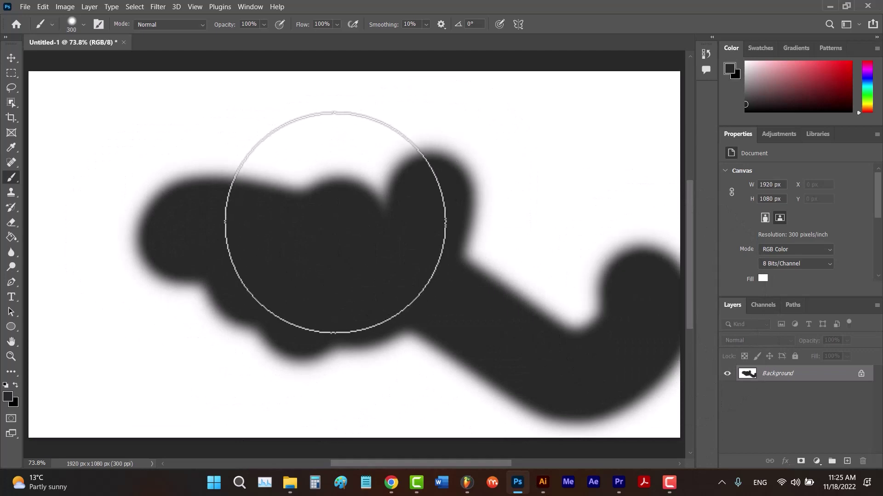